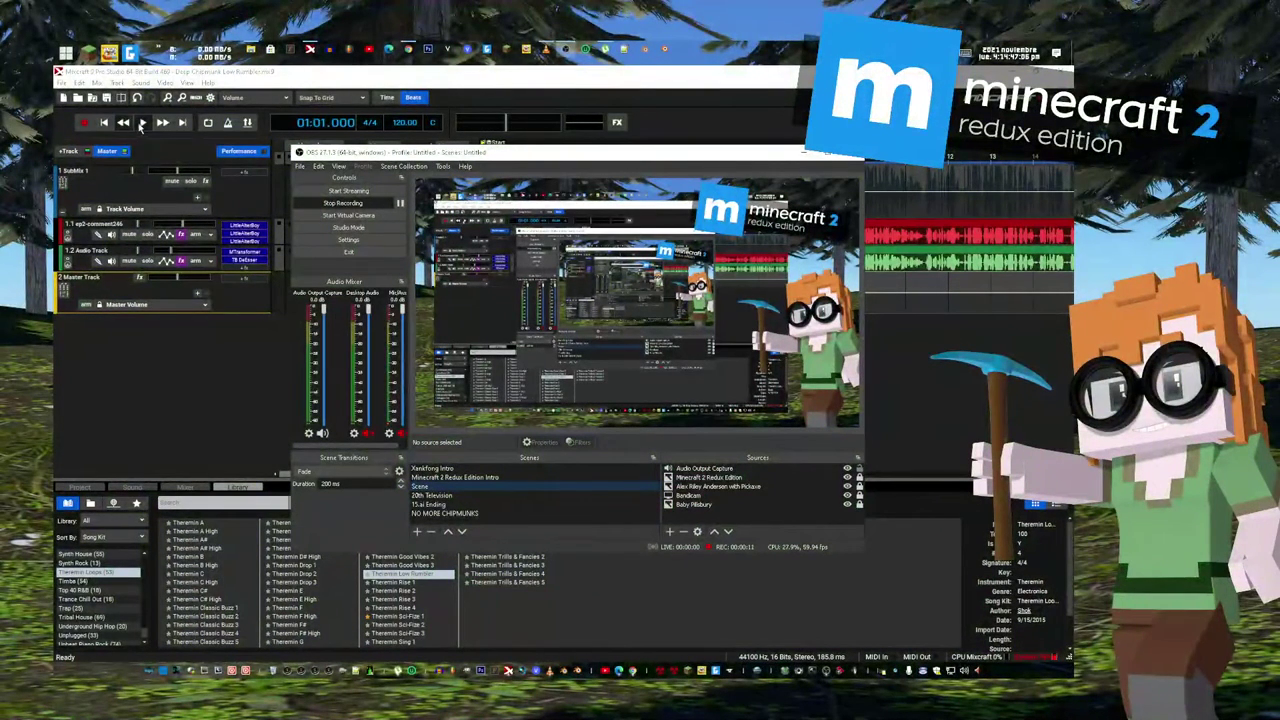
- Start Mixcraft playback of the vocal tracks, pause the chipspeech YouTube tutorial, then switch to VLC
{"action": "left_click", "coordinate": [143, 122]}
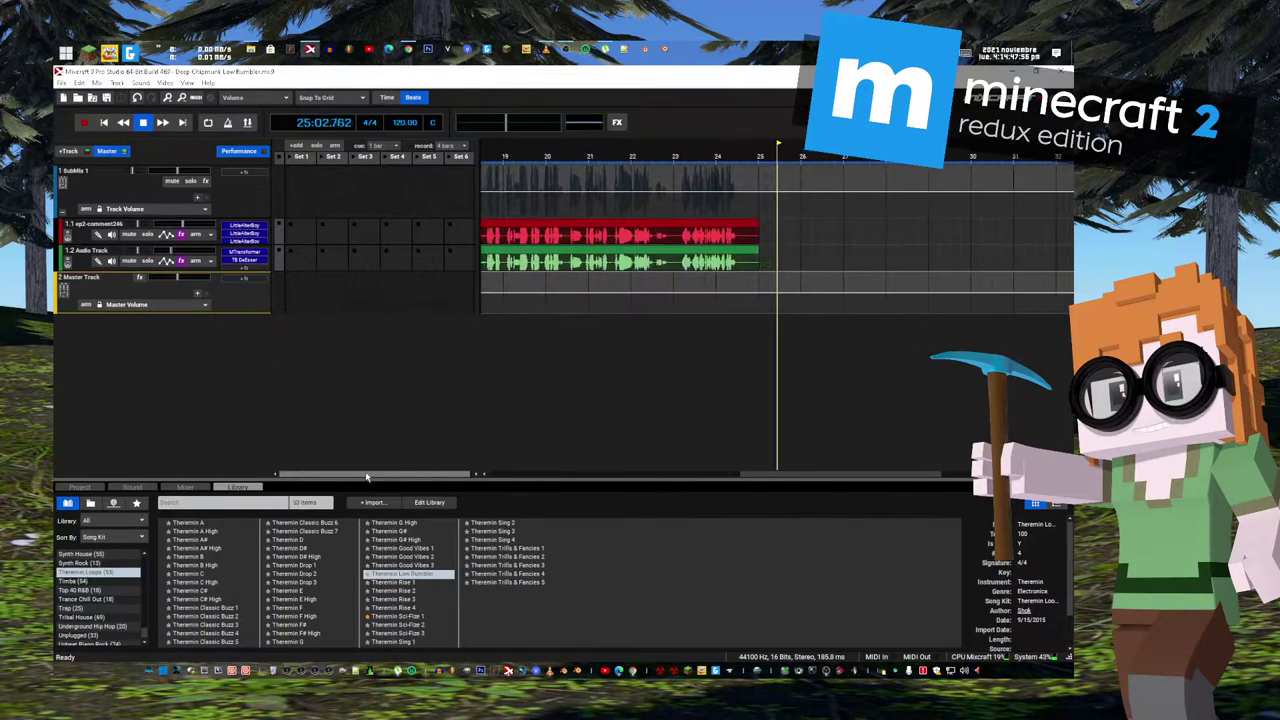
{"action": "left_click", "coordinate": [632, 671]}
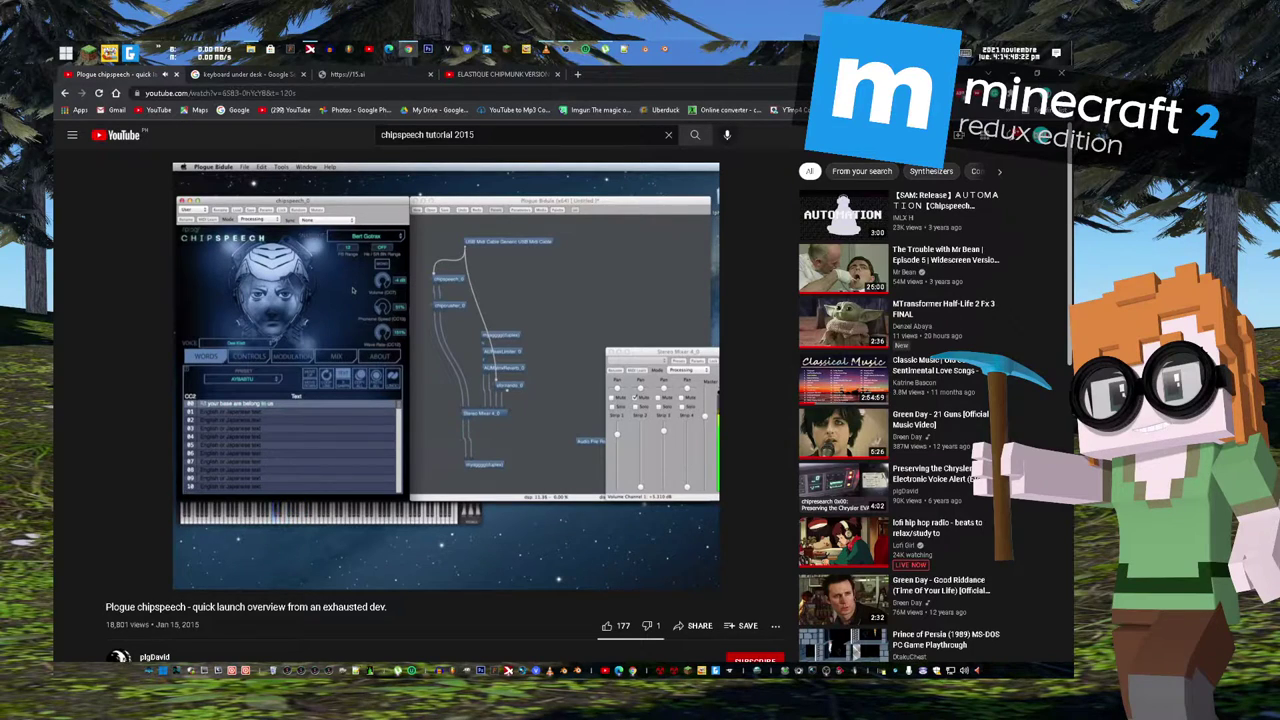
{"action": "left_click", "coordinate": [505, 545]}
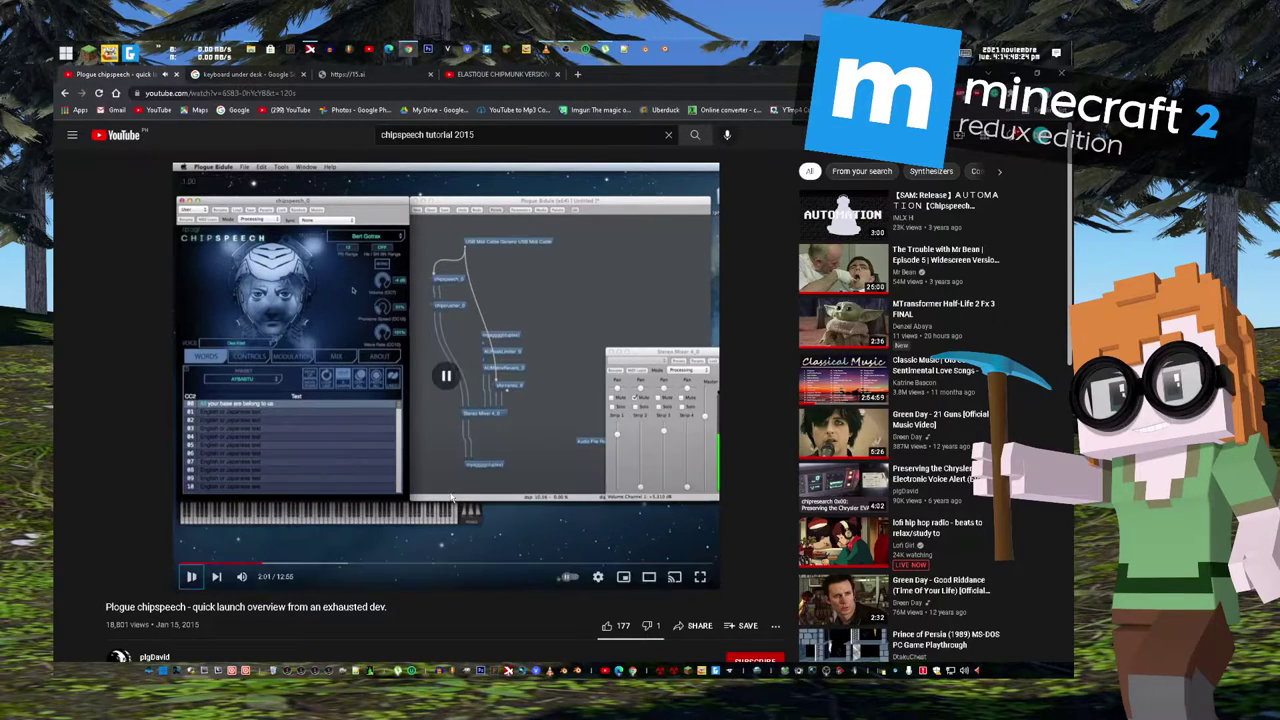
{"action": "left_click", "coordinate": [551, 672]}
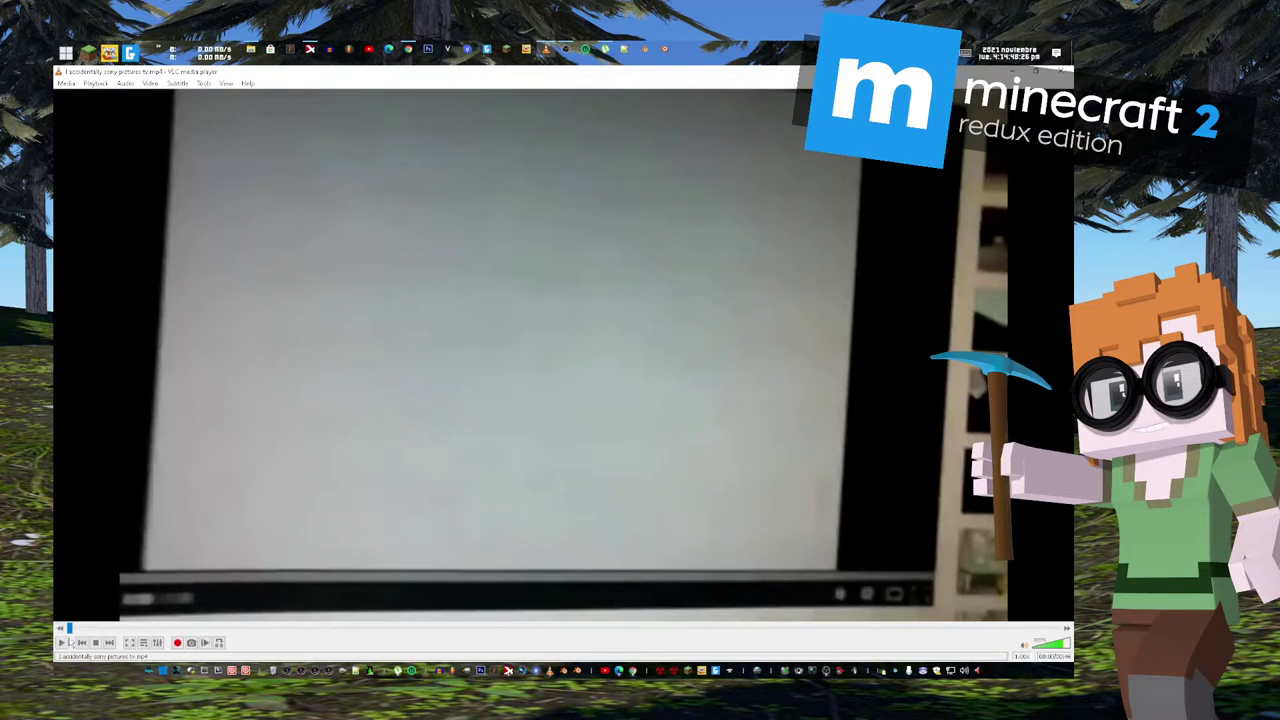
- Play the Sony Pictures Television clip in VLC nearly to the end of its timeline
{"action": "key", "text": "space"}
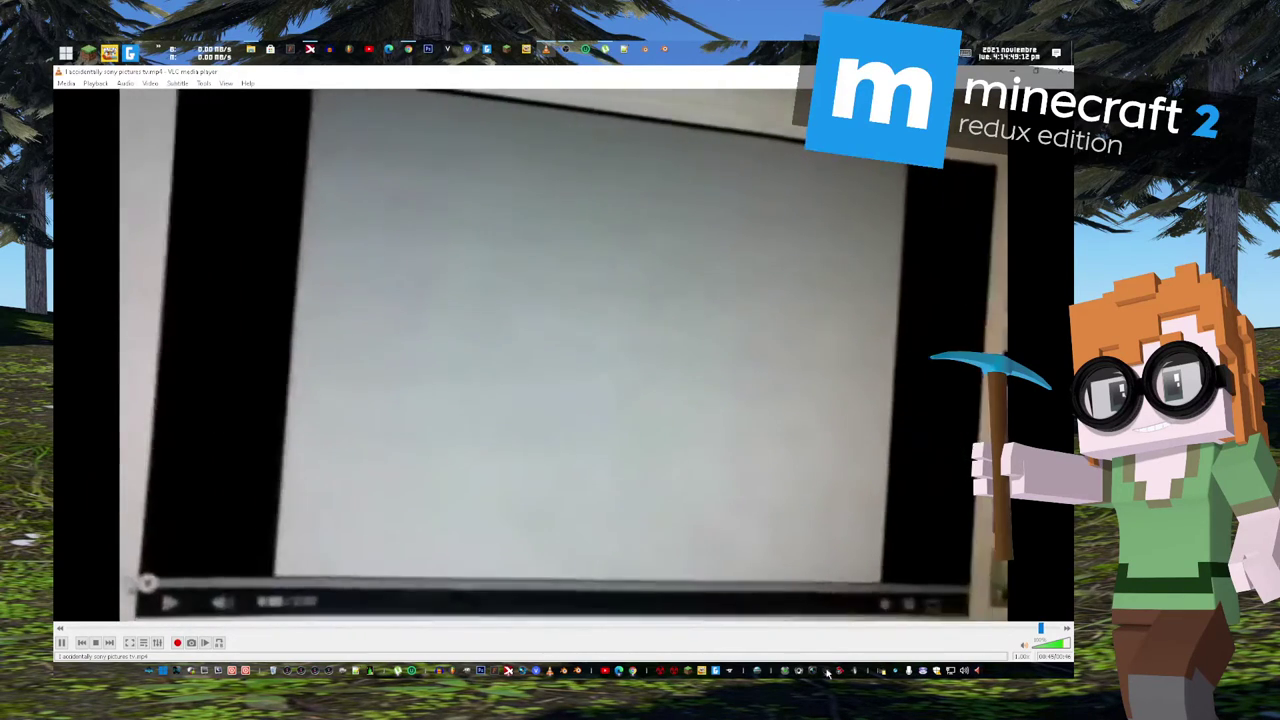
- Bring the OBS Studio recording window to the front over the finished VLC clip
{"action": "left_click", "coordinate": [827, 671]}
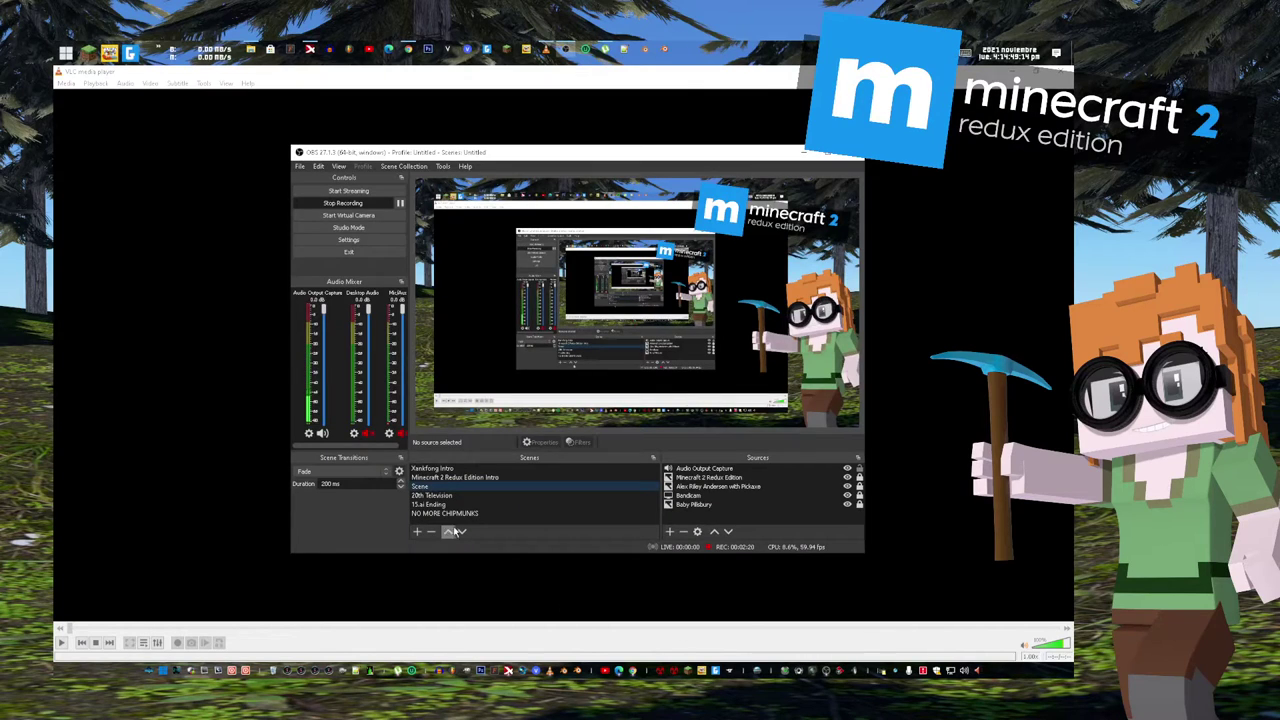